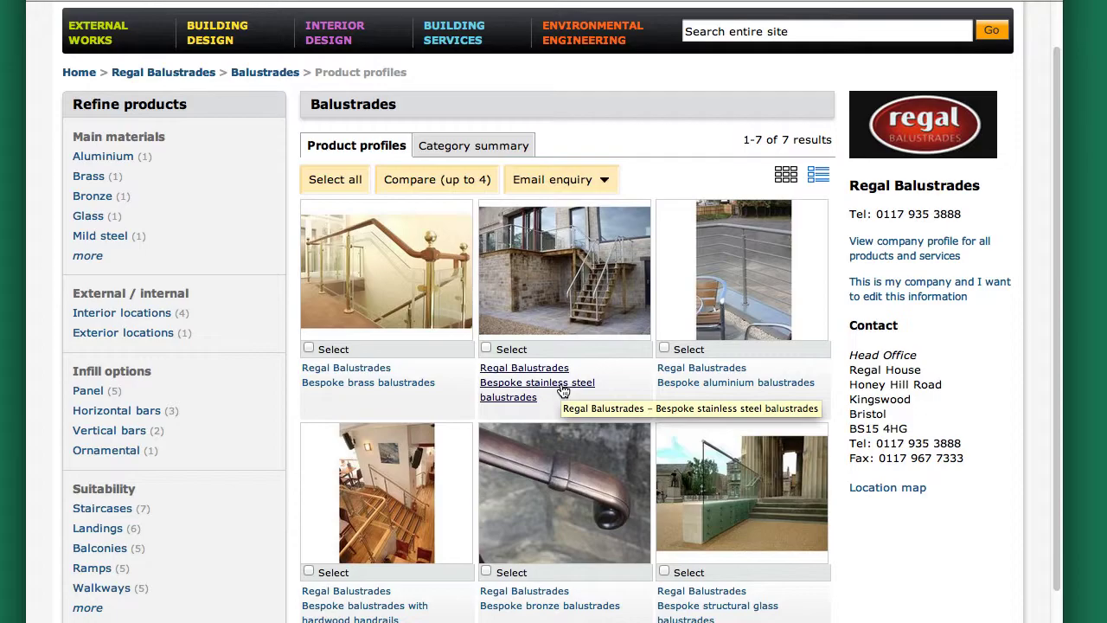
Step: Open the Bespoke stainless steel balustrades page, view two gallery photos, and bring up the website link's options
left_click(562, 391)
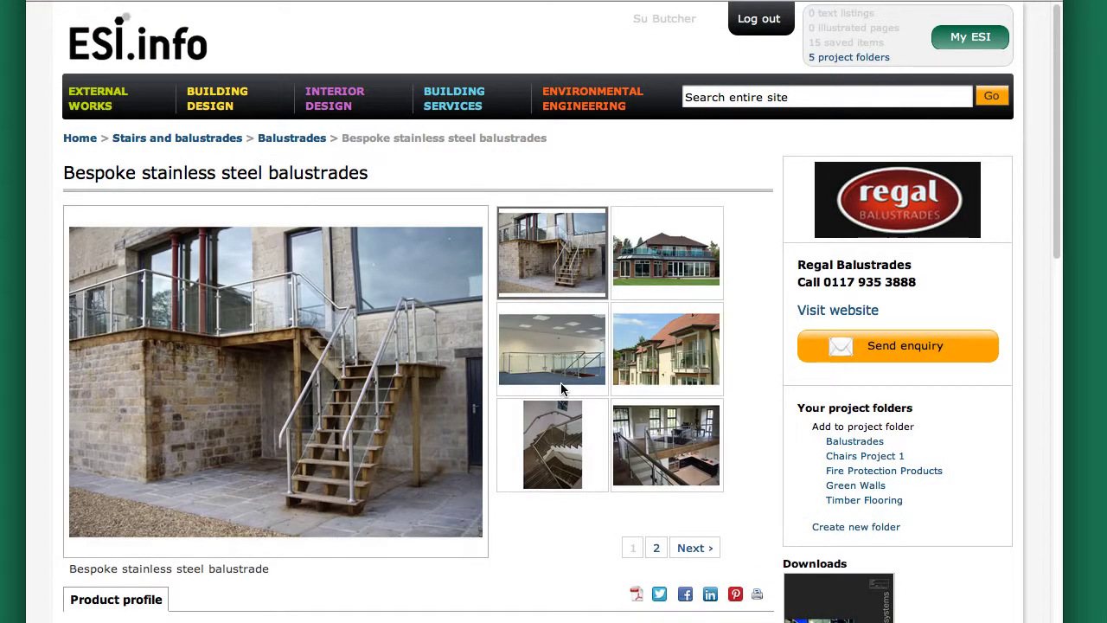
left_click(665, 275)
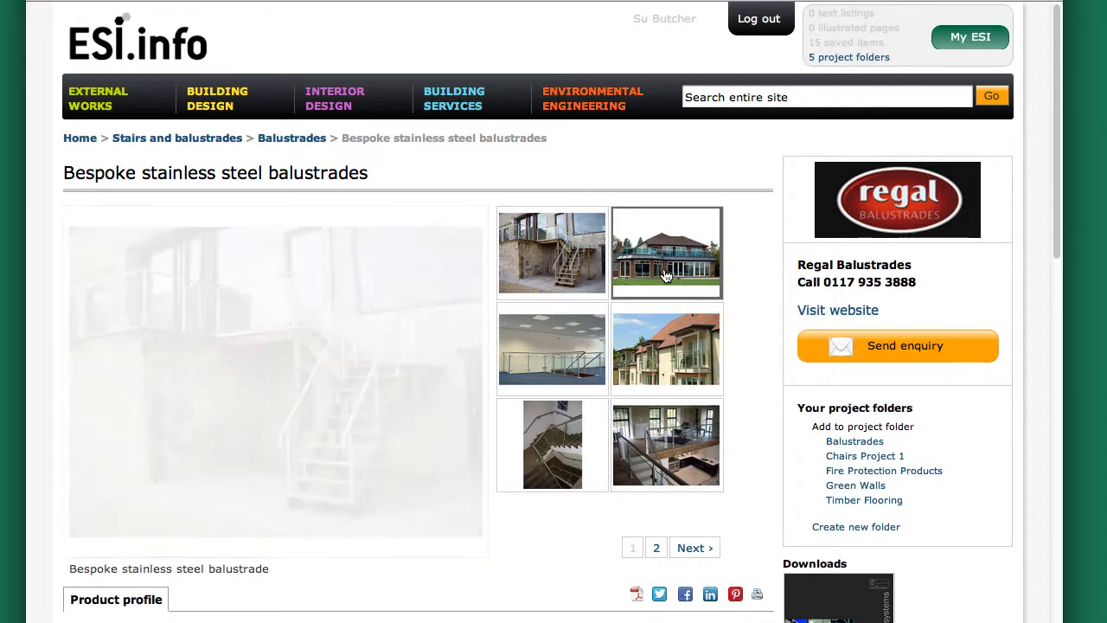
left_click(584, 353)
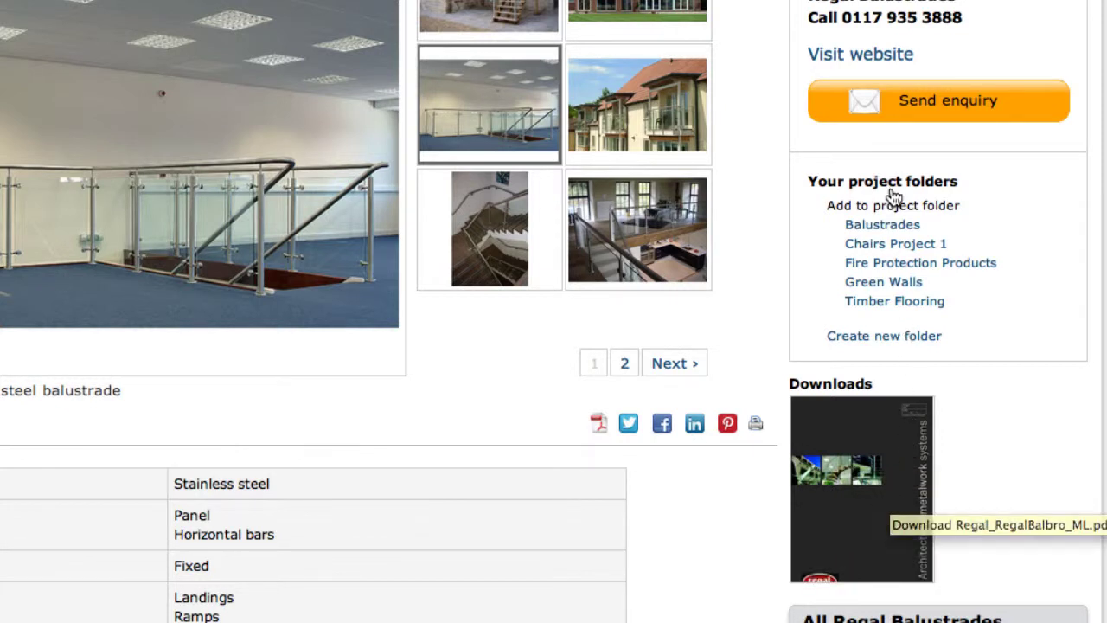
right_click(891, 54)
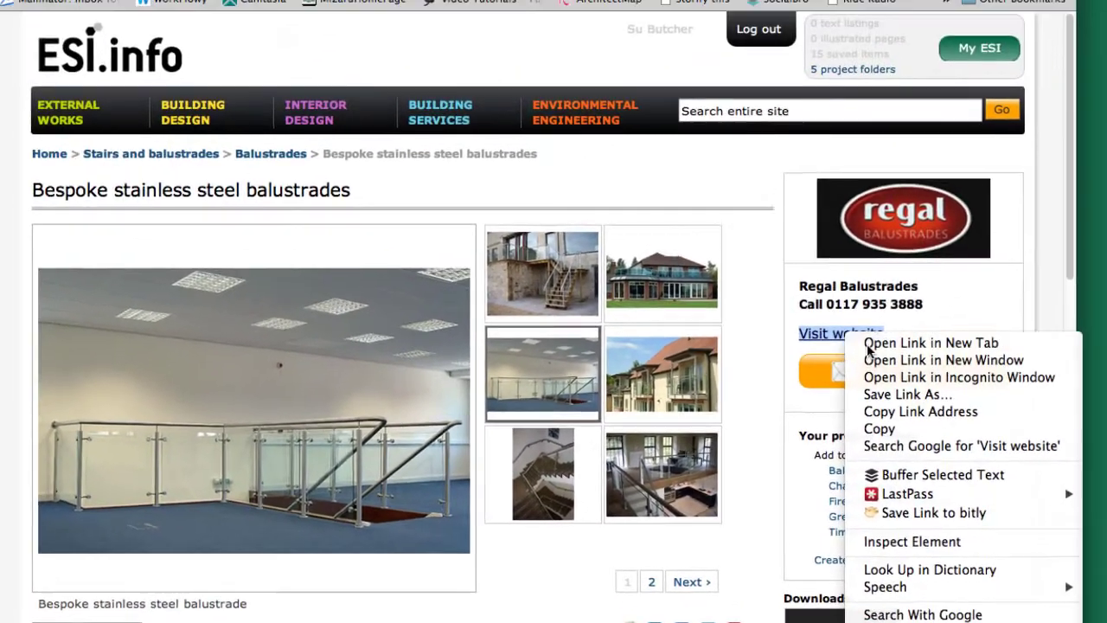
Step: Open Regal's website in a new tab and go to its Wire infill page under Infill options
left_click(880, 183)
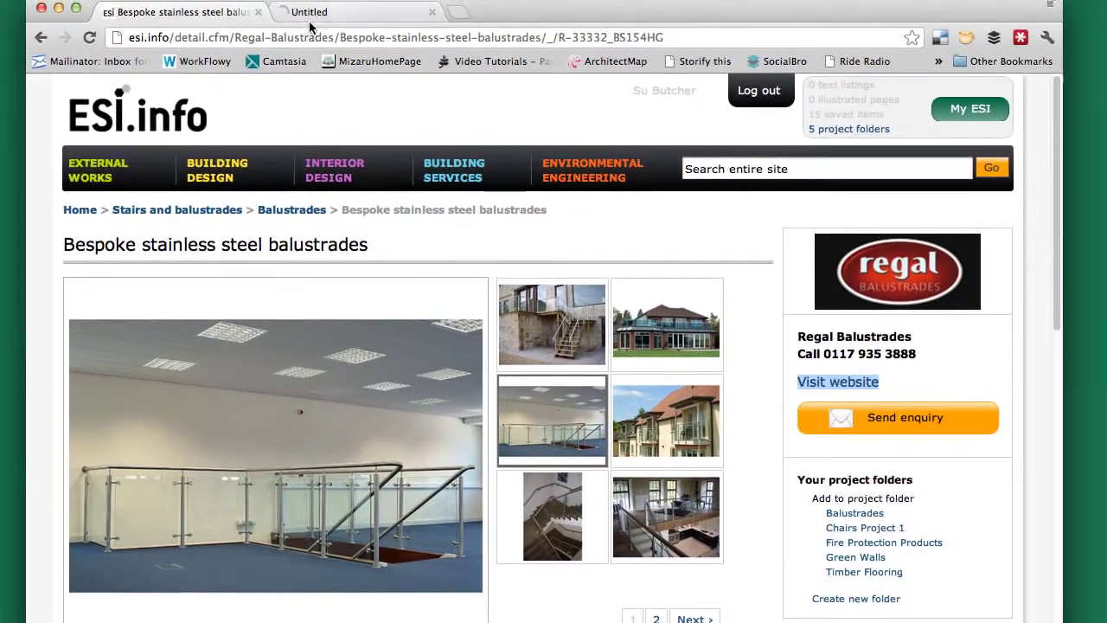
left_click(340, 14)
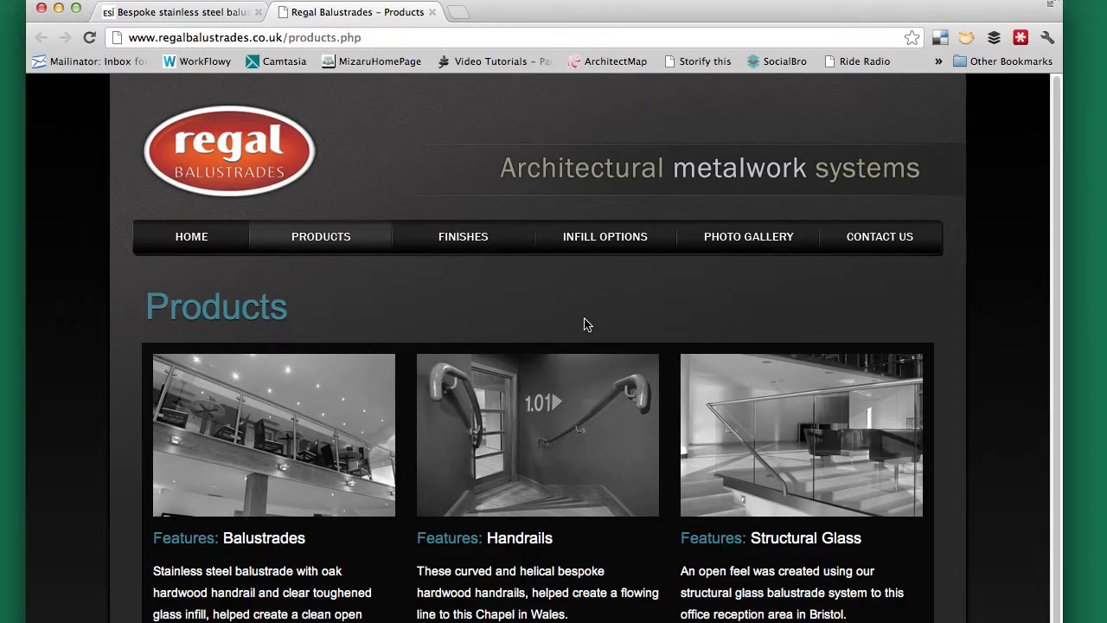
left_click(639, 248)
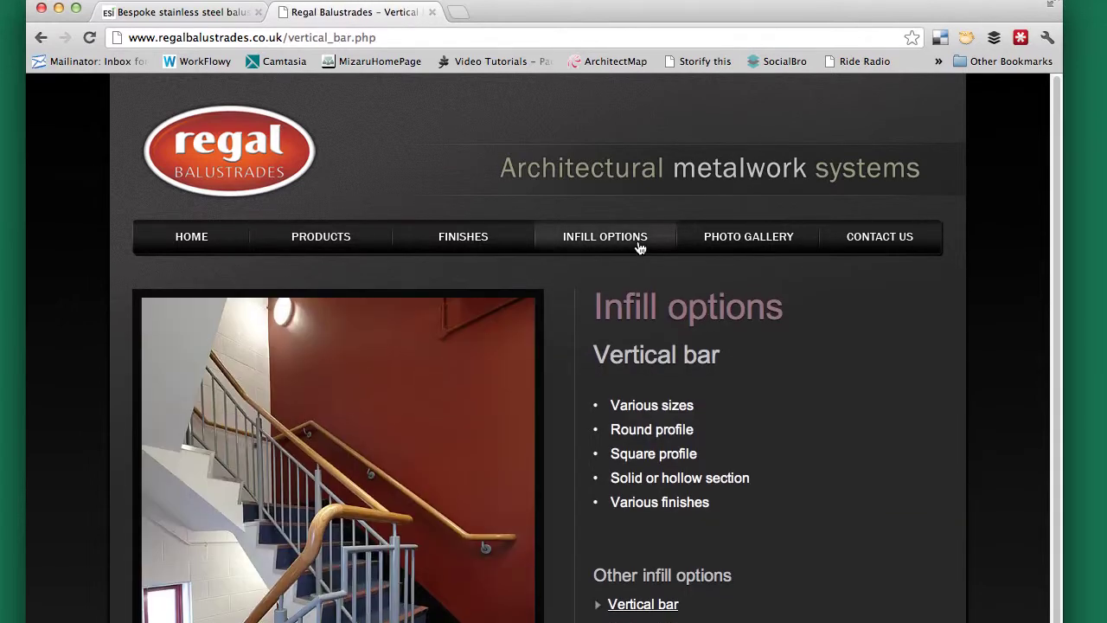
scroll(643, 348, "down", 3)
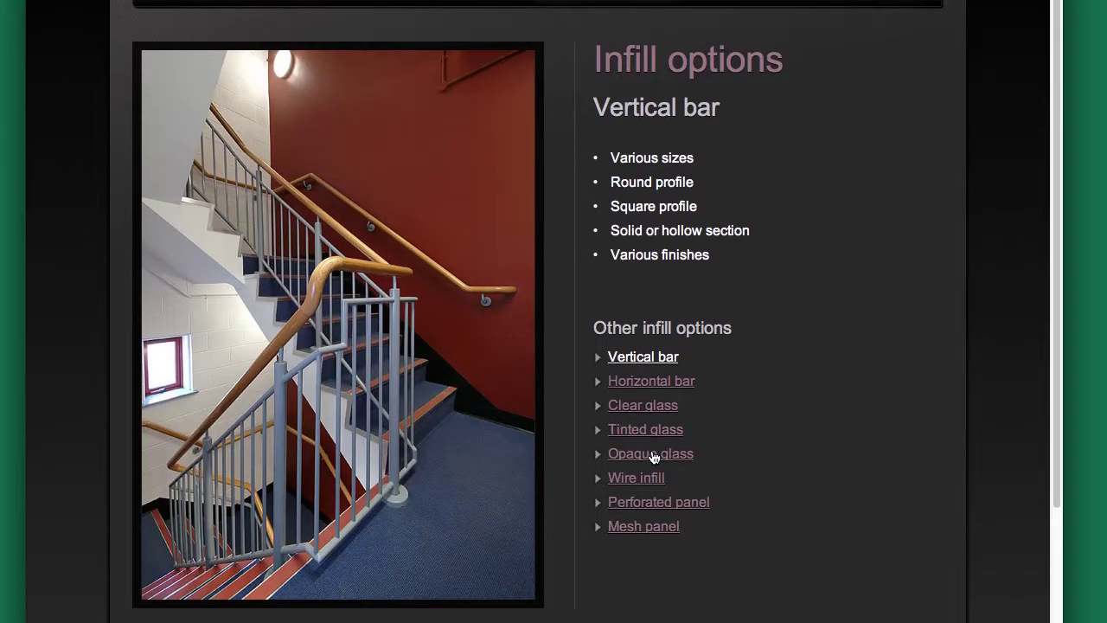
left_click(652, 484)
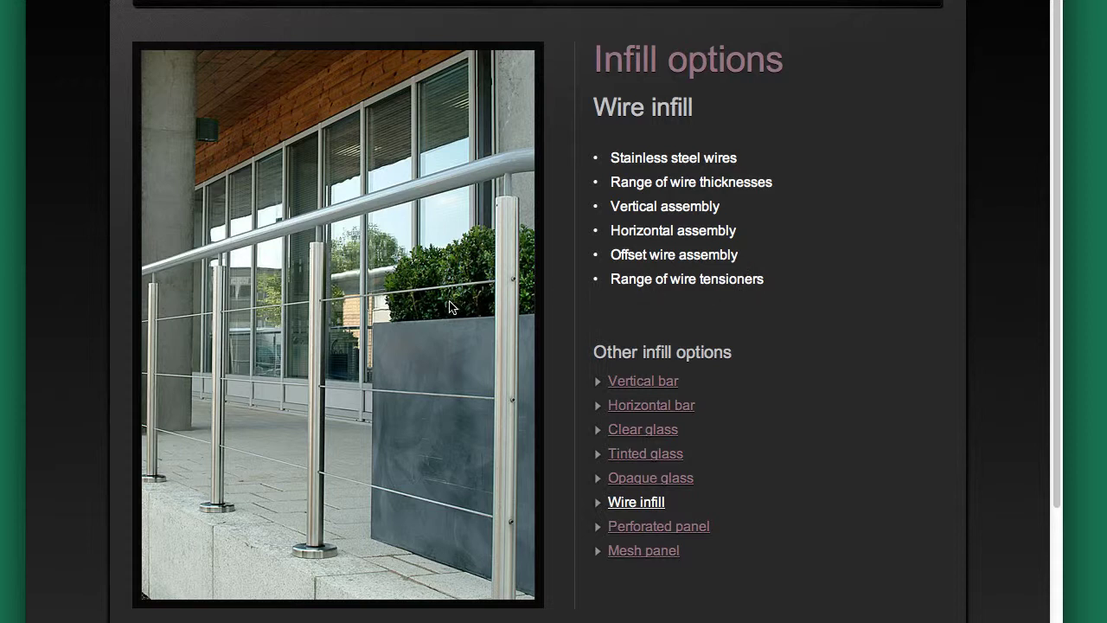
scroll(427, 247, "up", 1)
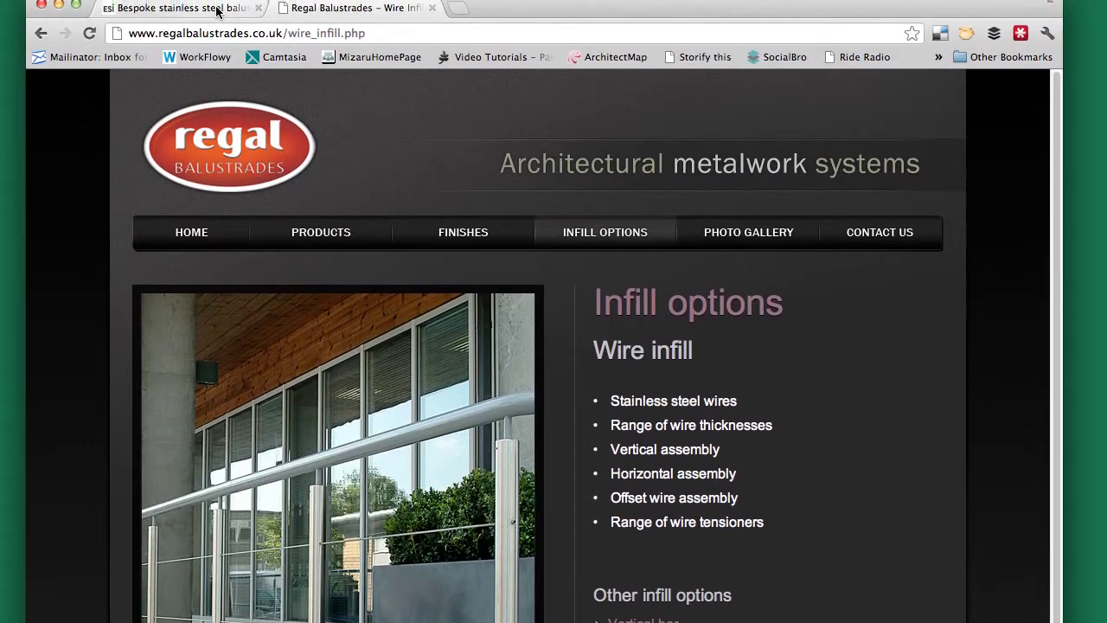
Step: Back on ESI.info, add the product to the Balustrades folder, then open the folder and browse its products
left_click(216, 10)
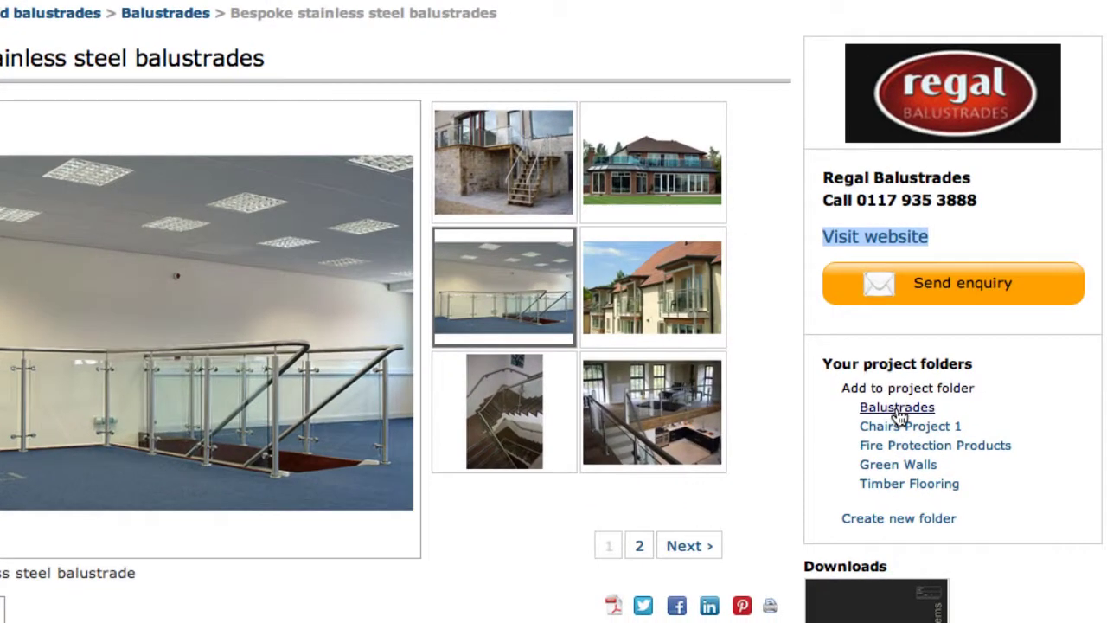
left_click(897, 407)
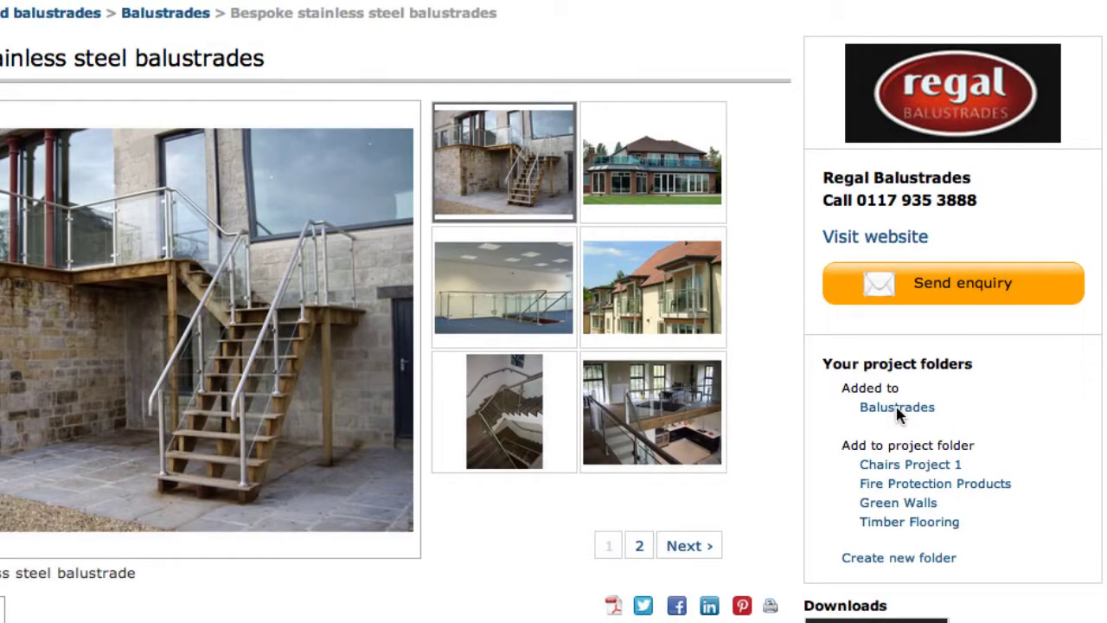
left_click(907, 414)
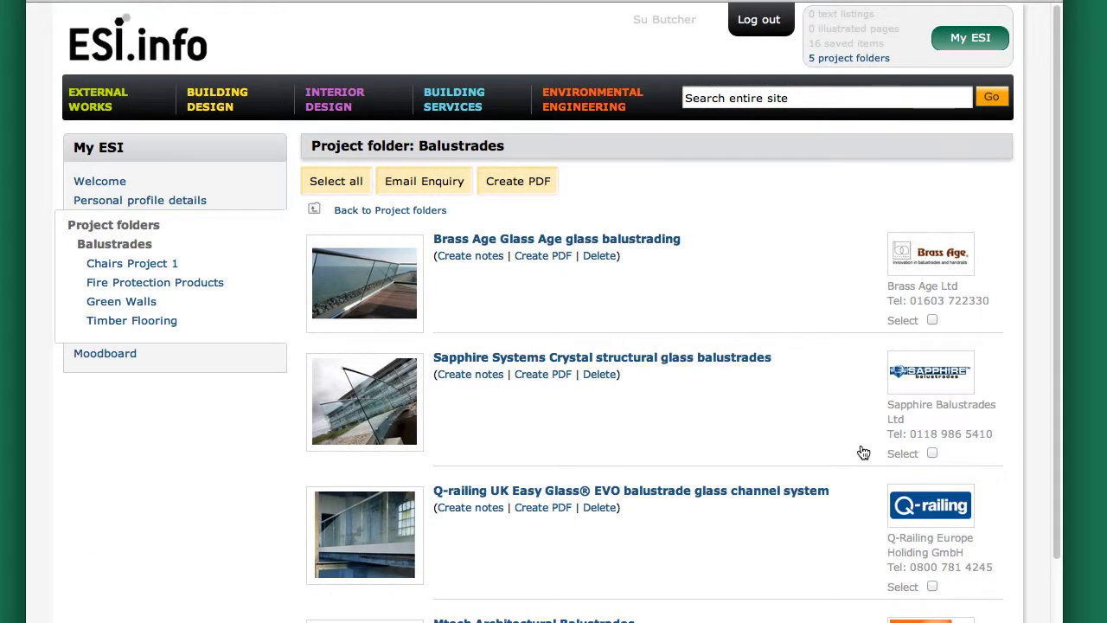
scroll(680, 445, "down", 5)
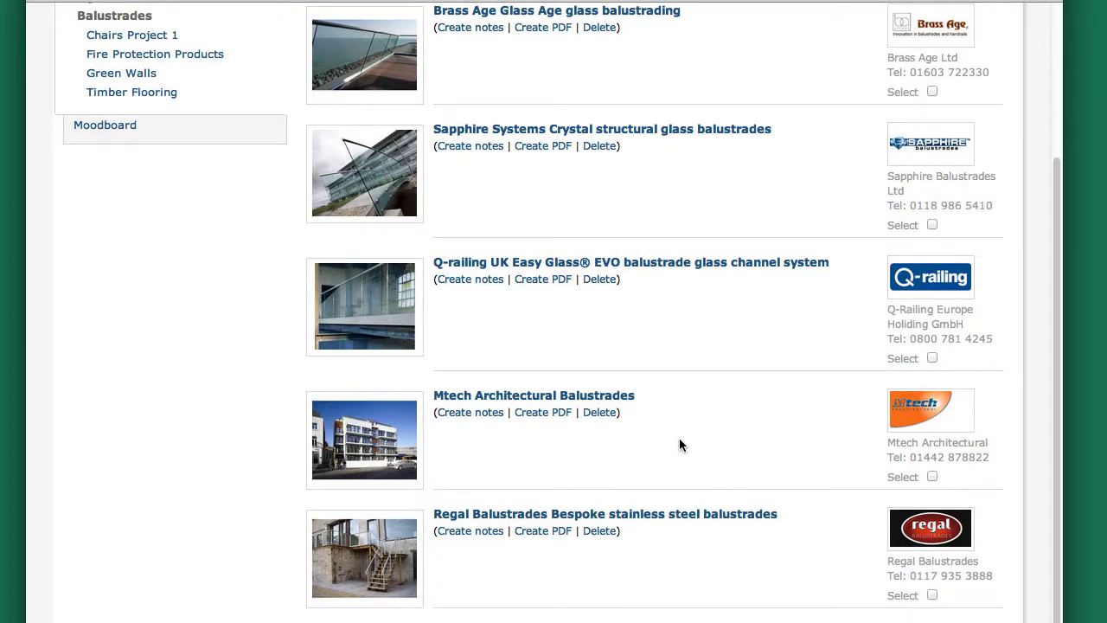
scroll(680, 444, "up", 5)
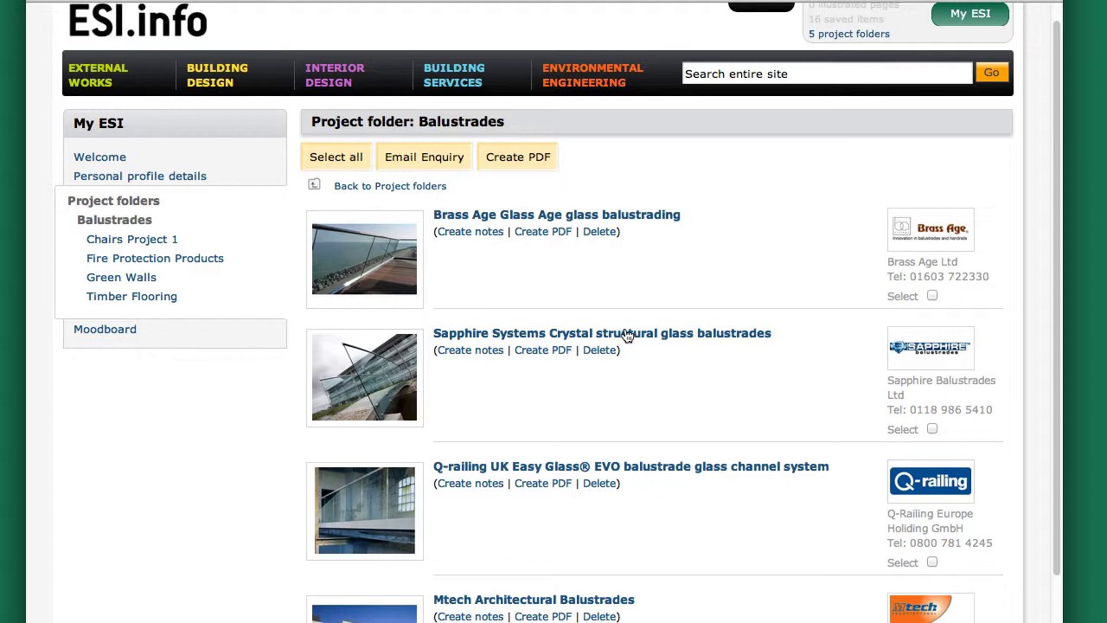
scroll(666, 289, "up", 1)
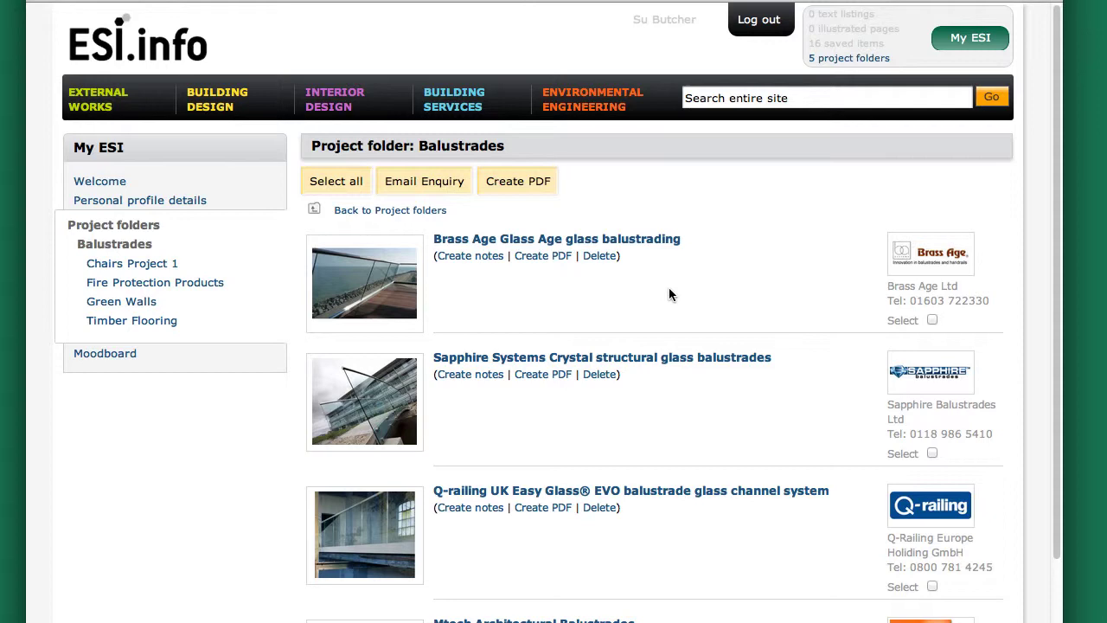
scroll(668, 288, "down", 5)
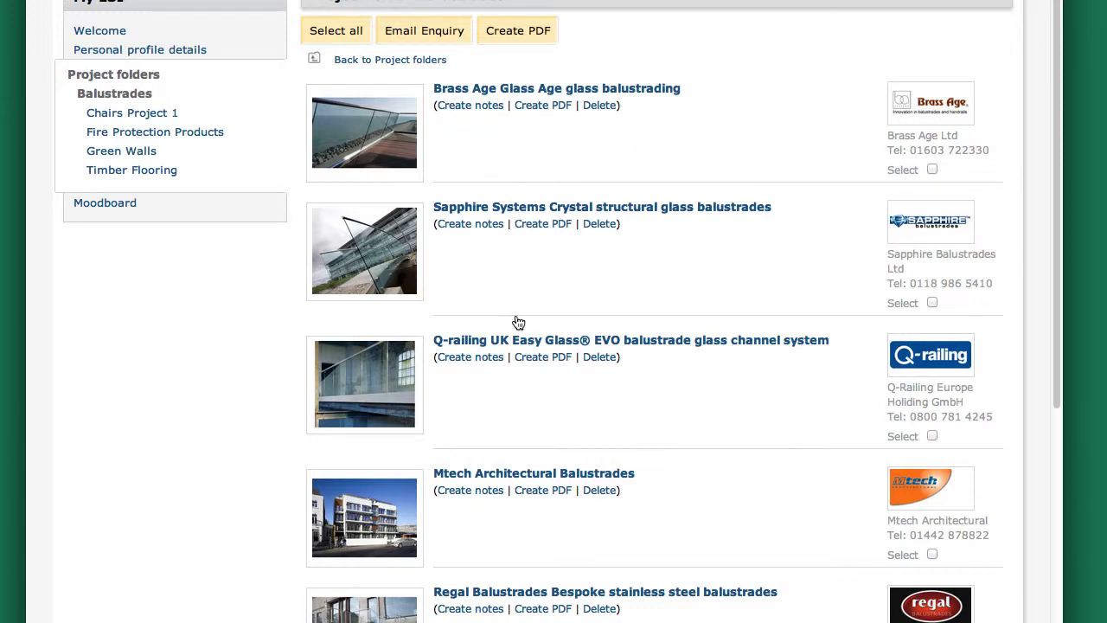
scroll(520, 361, "down", 7)
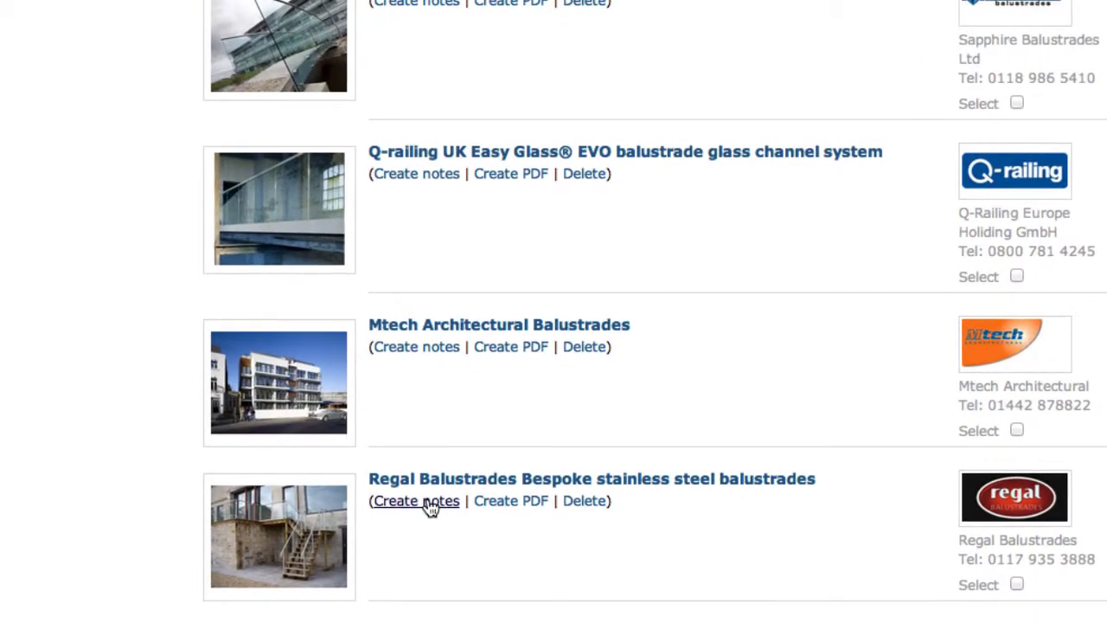
Step: Save the note 'Website says does cable' on the Regal Balustrades entry
left_click(427, 502)
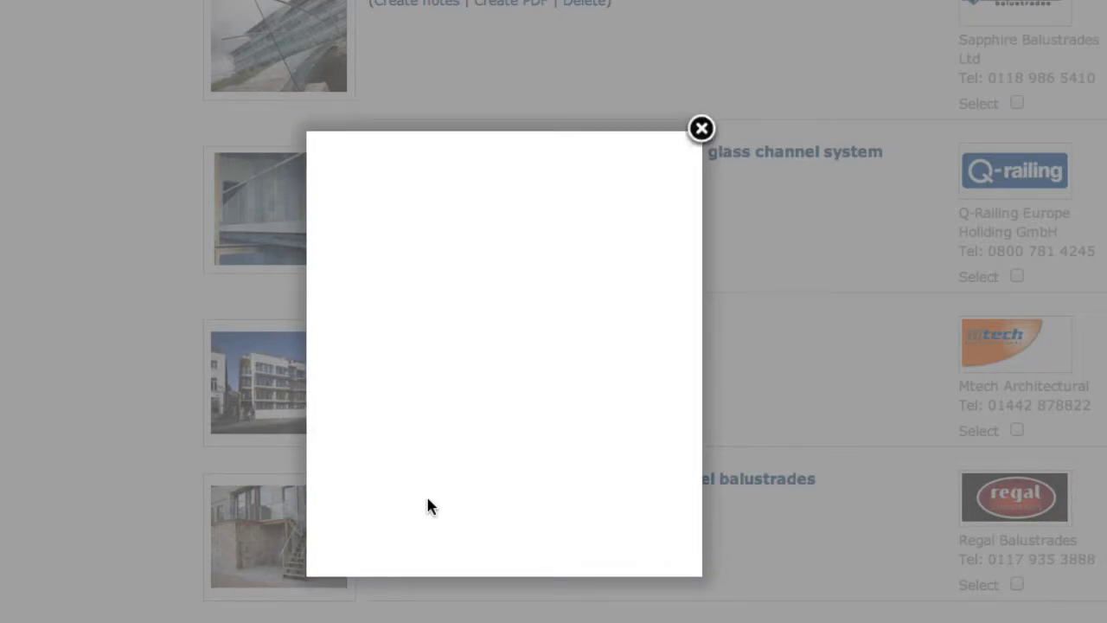
left_click(443, 347)
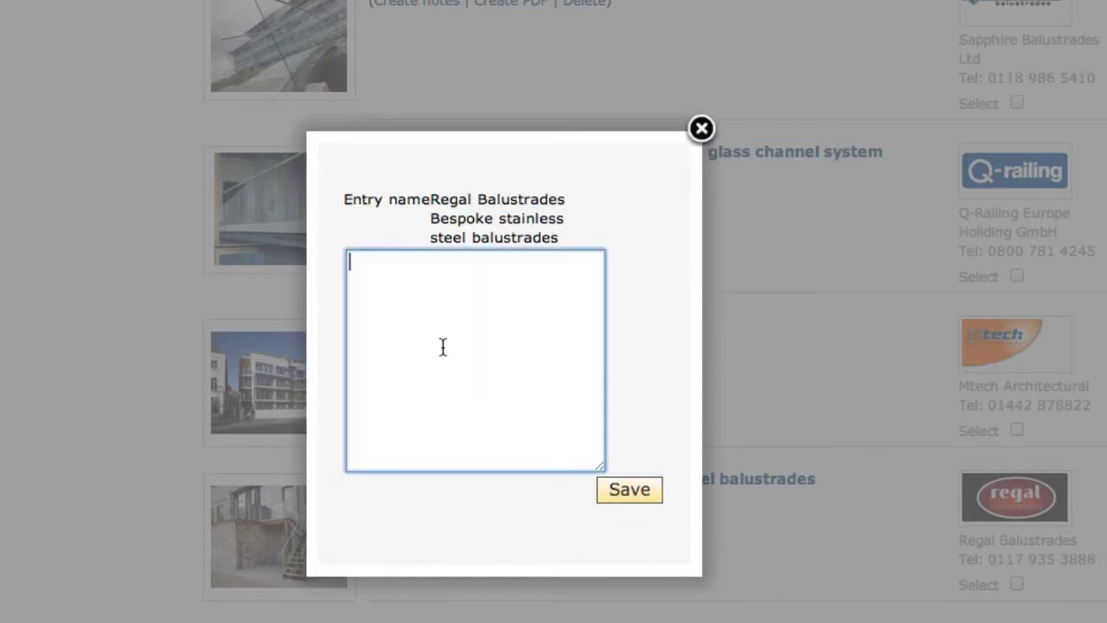
type("Website ")
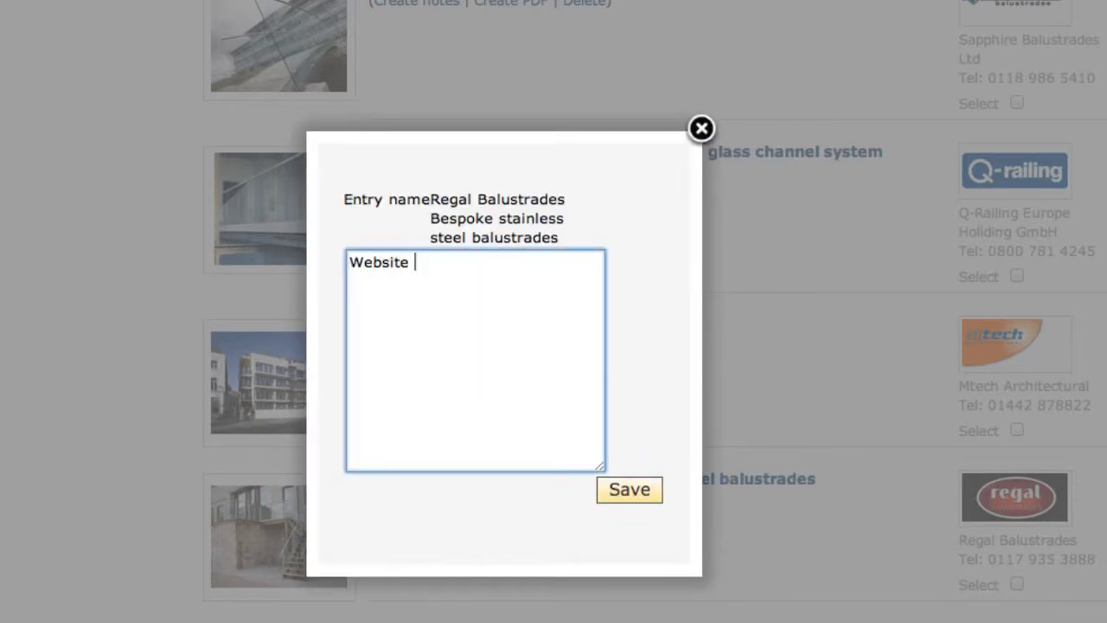
type("says does cabl")
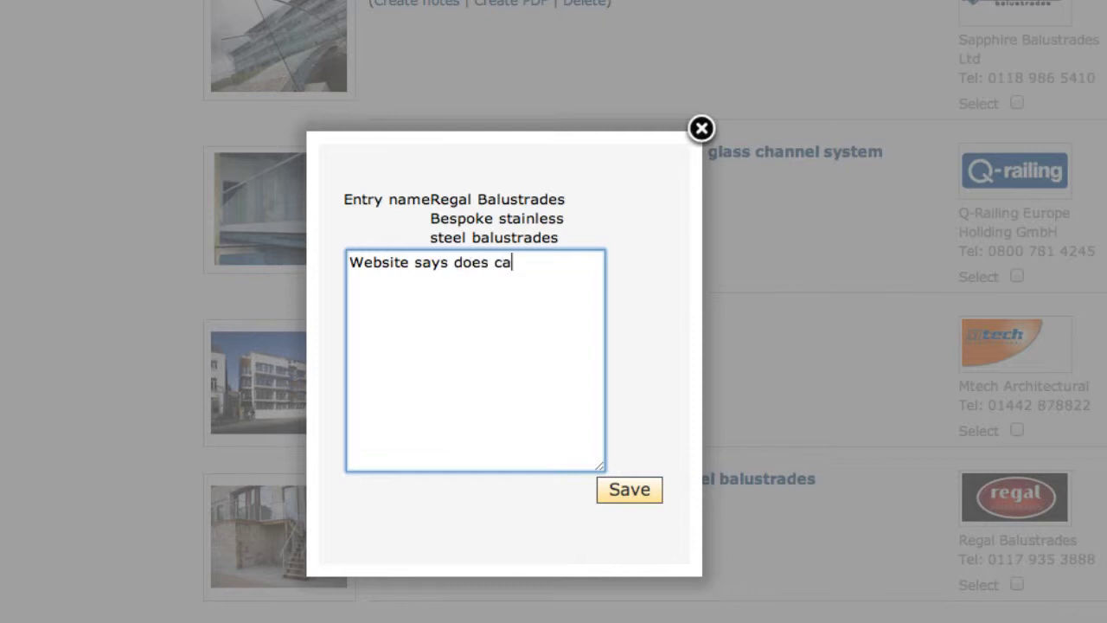
type("e")
left_click(638, 492)
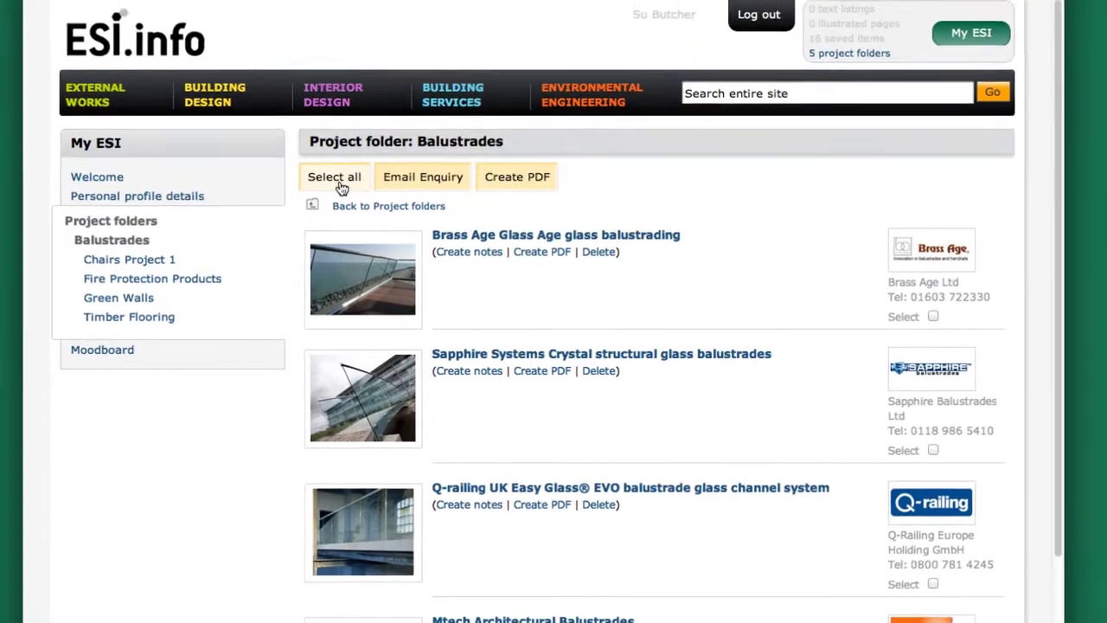
Step: Tick all folder listings and view the Email Enquiry form, unticking Mtech Architectural Balustrades as a recipient
left_click(341, 184)
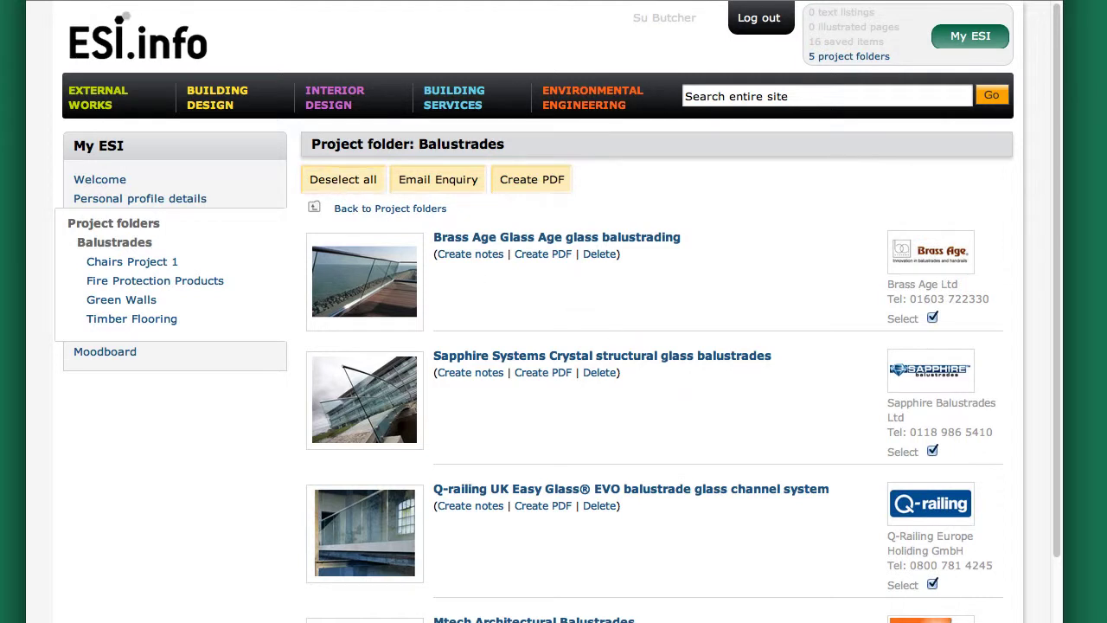
left_click(453, 186)
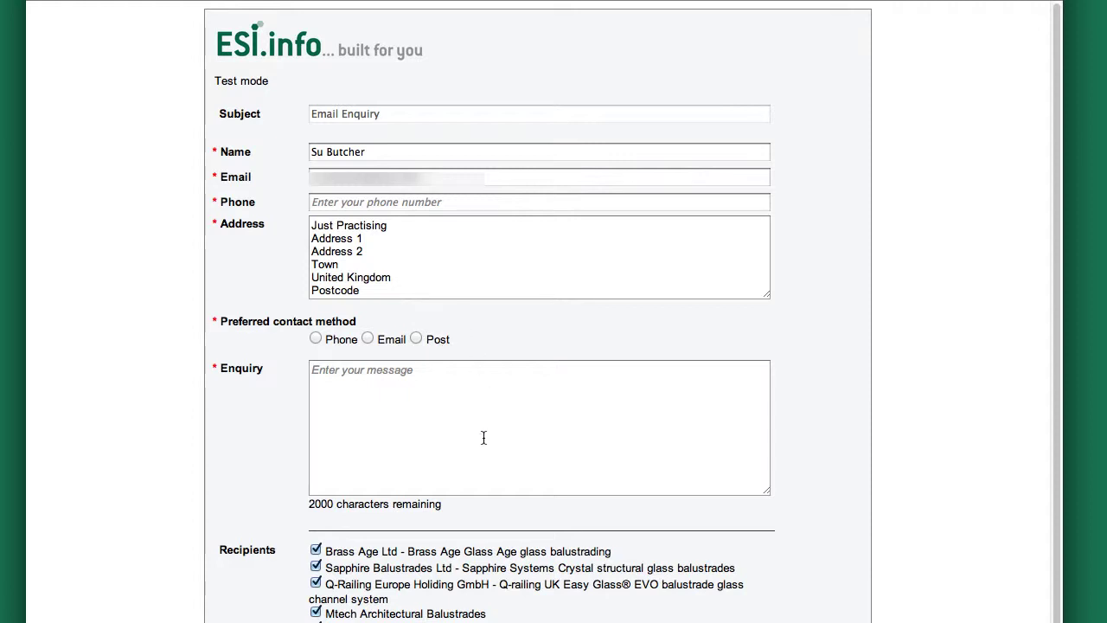
left_click(331, 373)
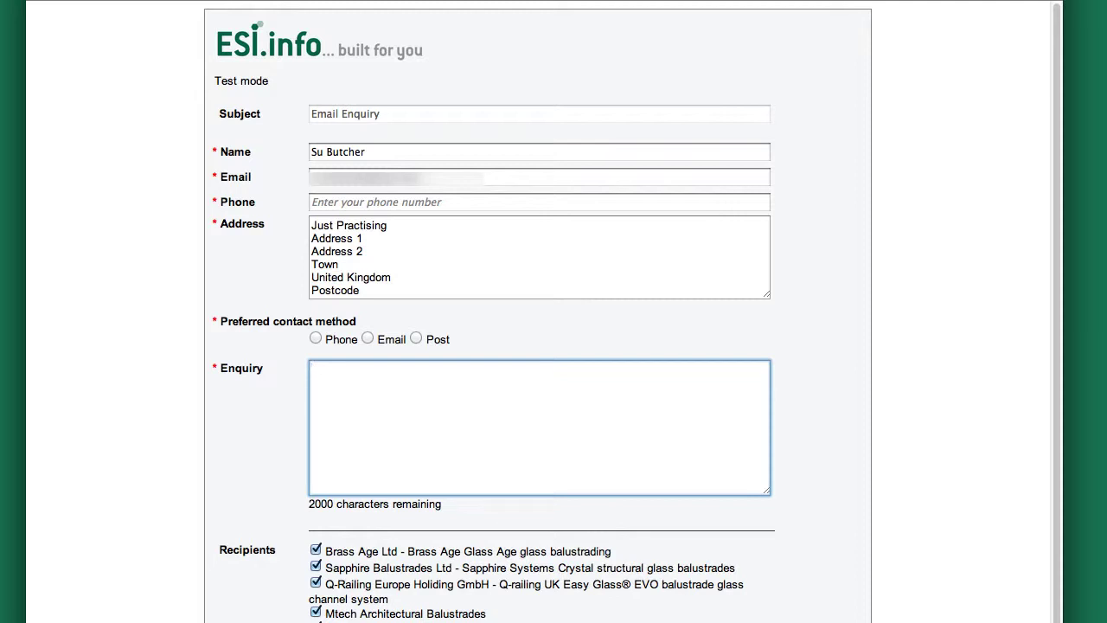
left_click(399, 616)
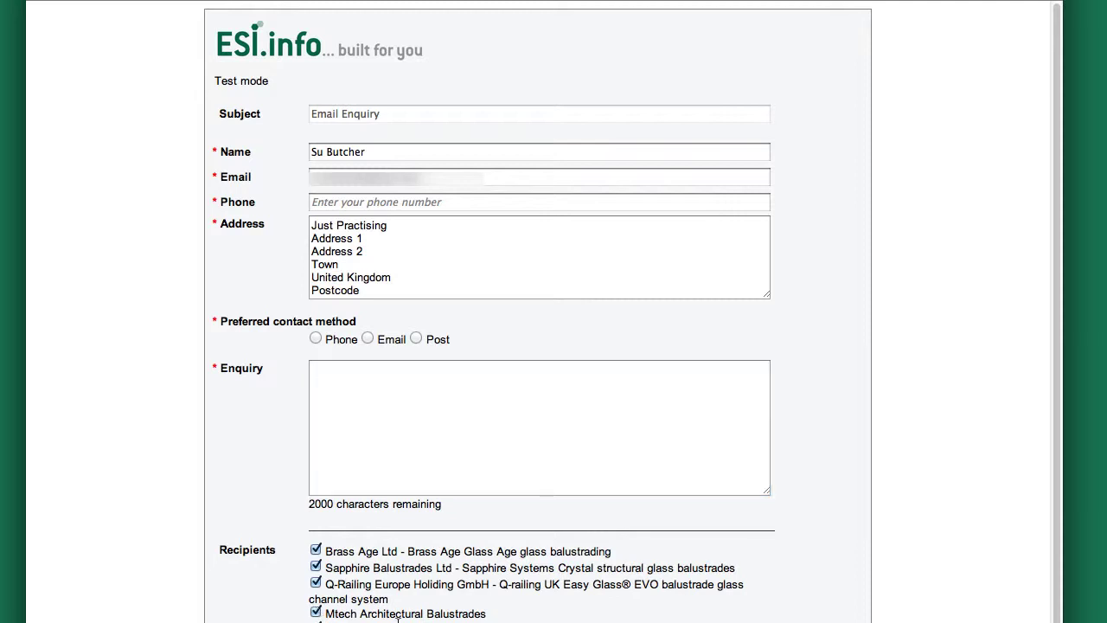
left_click(333, 614)
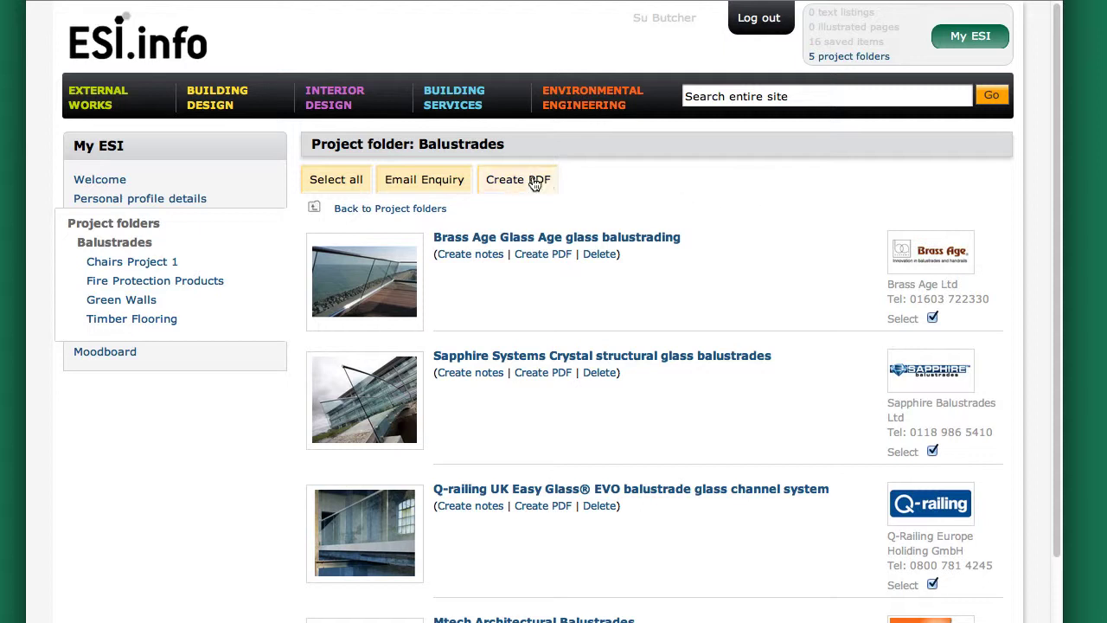
Step: Select all listings, create and review their PDF, then reopen the Email Enquiry form for all six
left_click(332, 182)
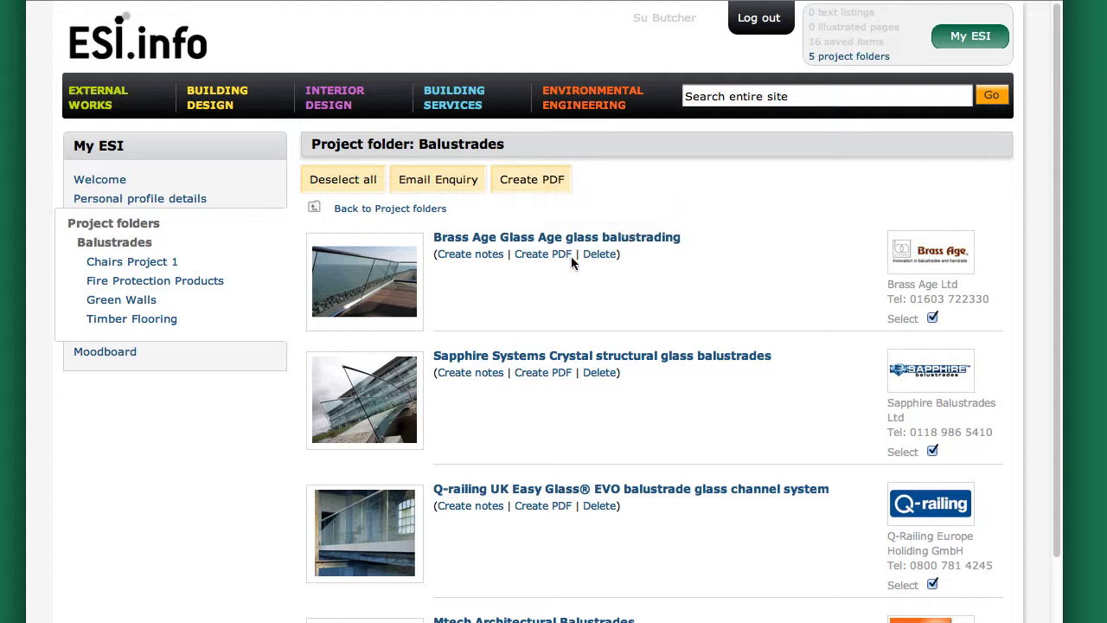
left_click(543, 182)
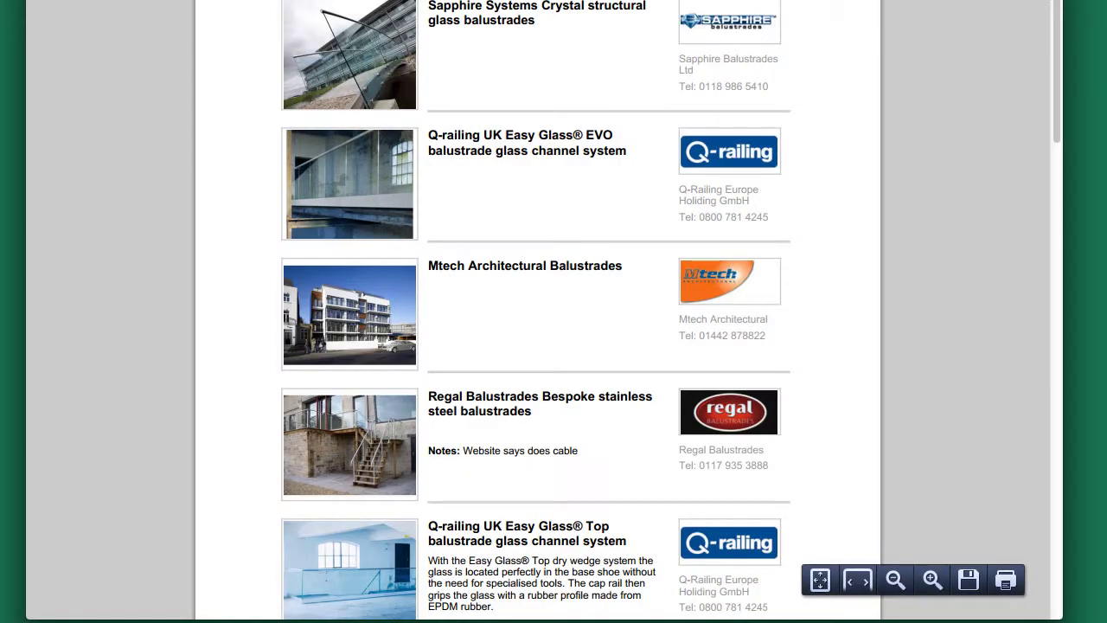
scroll(539, 310, "down", 3)
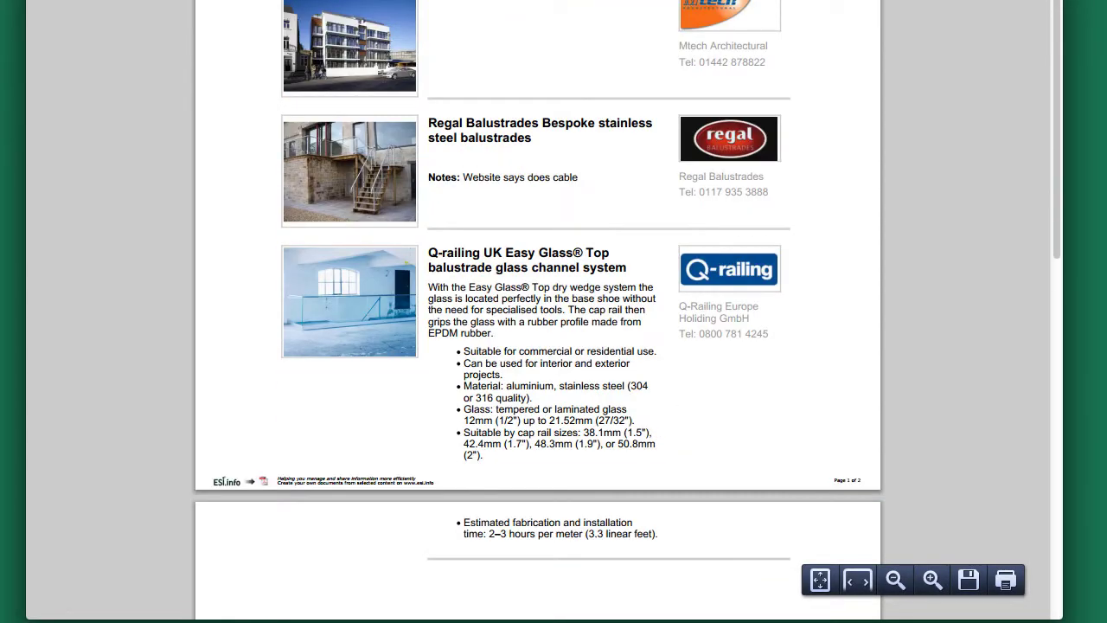
scroll(540, 309, "up", 2)
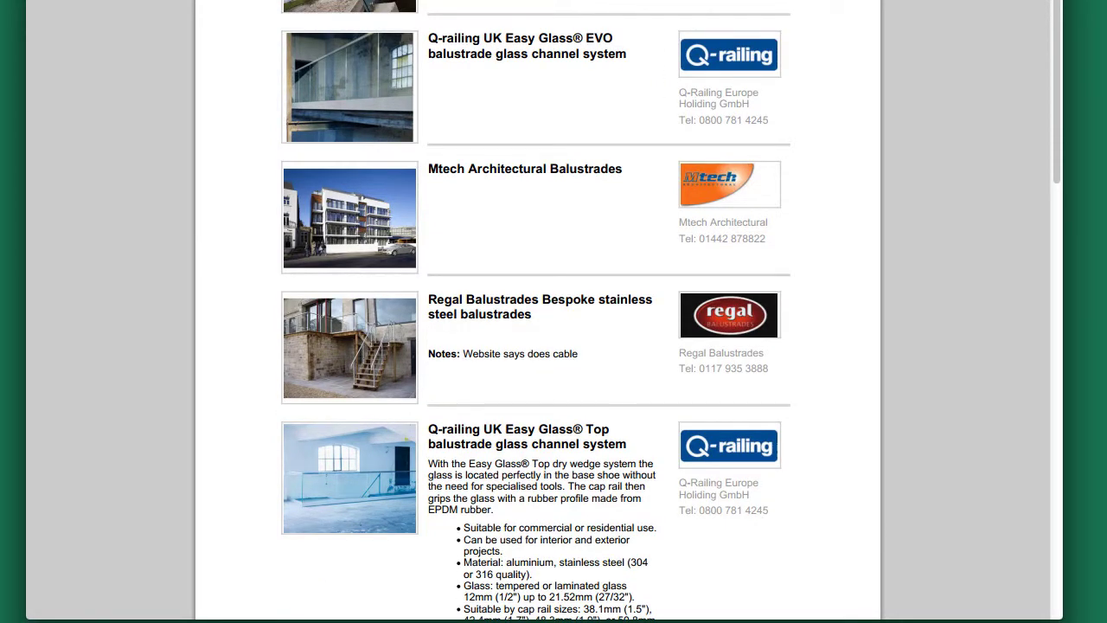
scroll(536, 311, "up", 3)
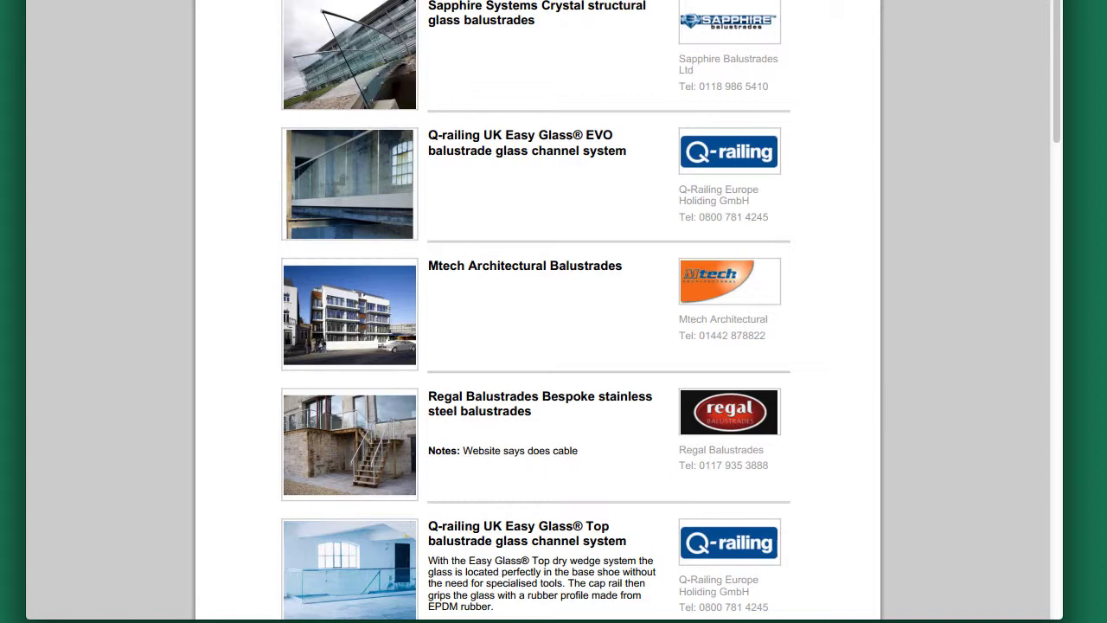
key("super+w")
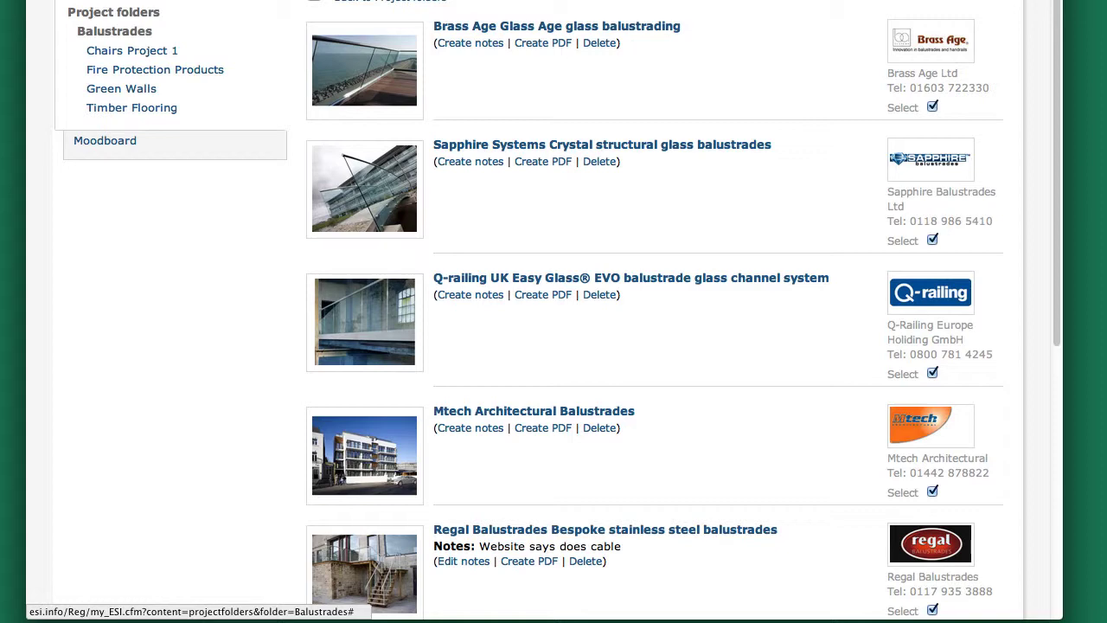
left_click(346, 616)
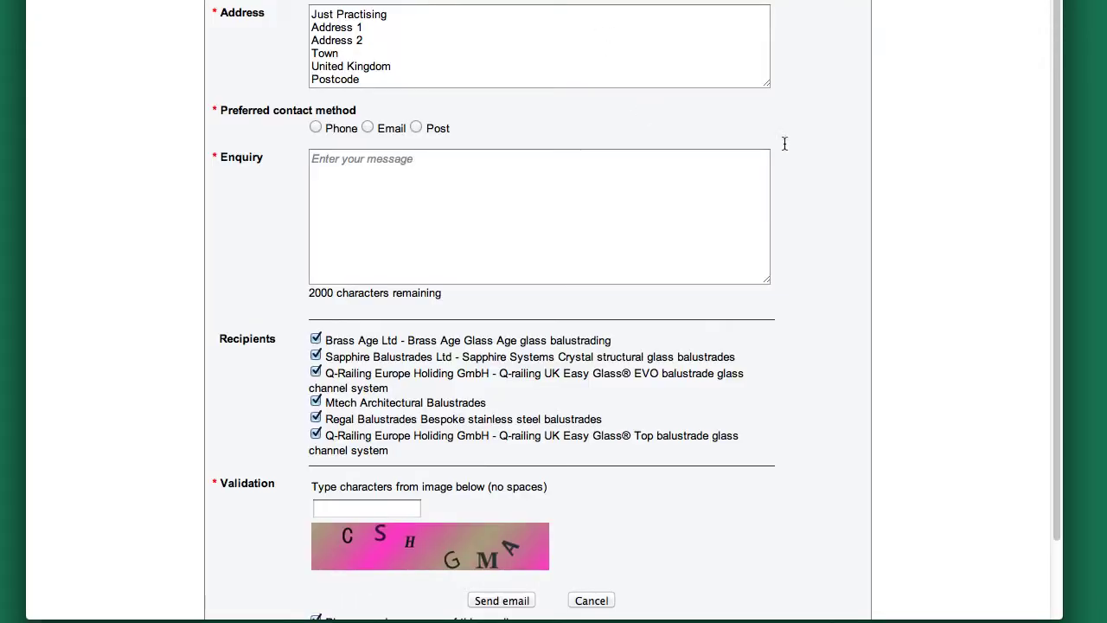
scroll(801, 124, "down", 2)
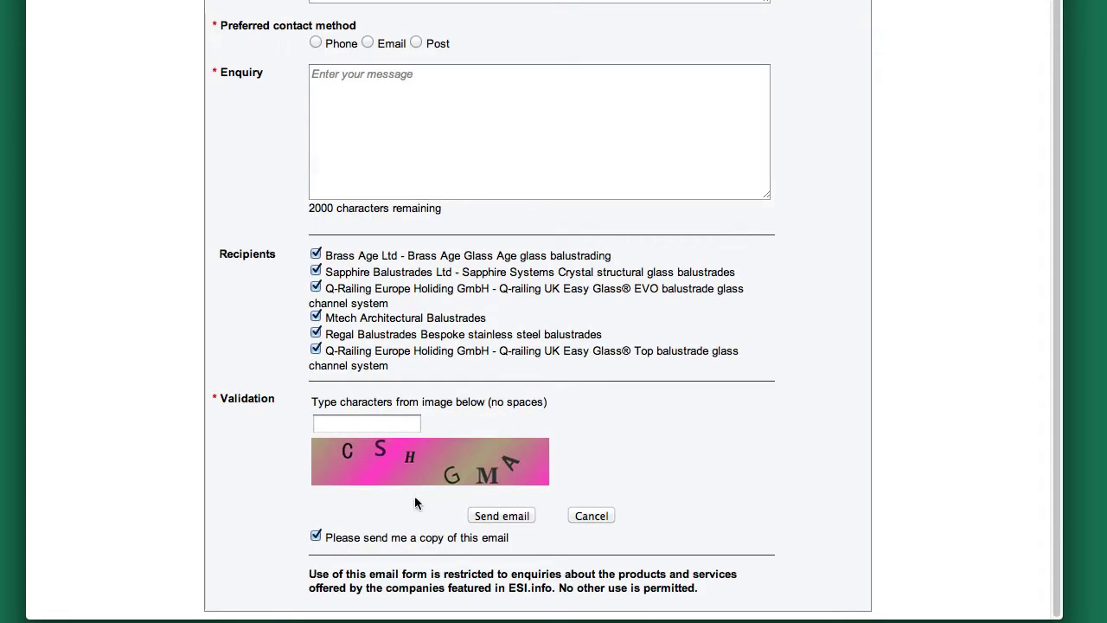